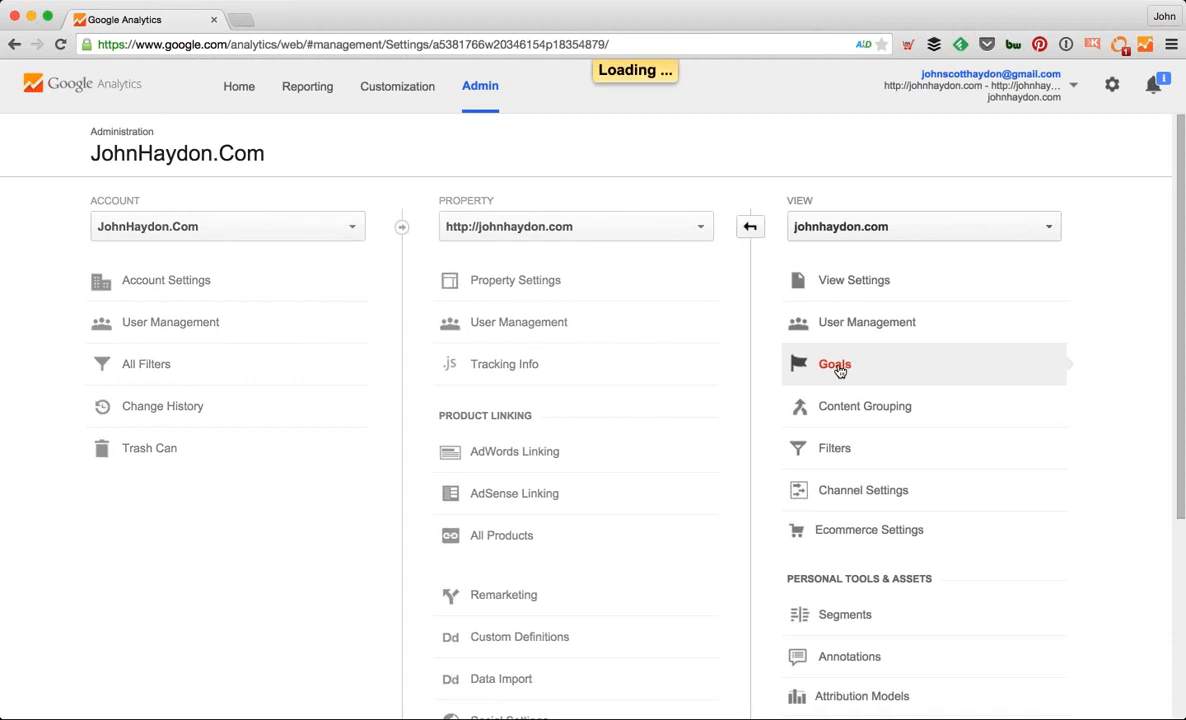
- Start a new goal from the Create an account template and continue to the goal description
left_click(363, 218)
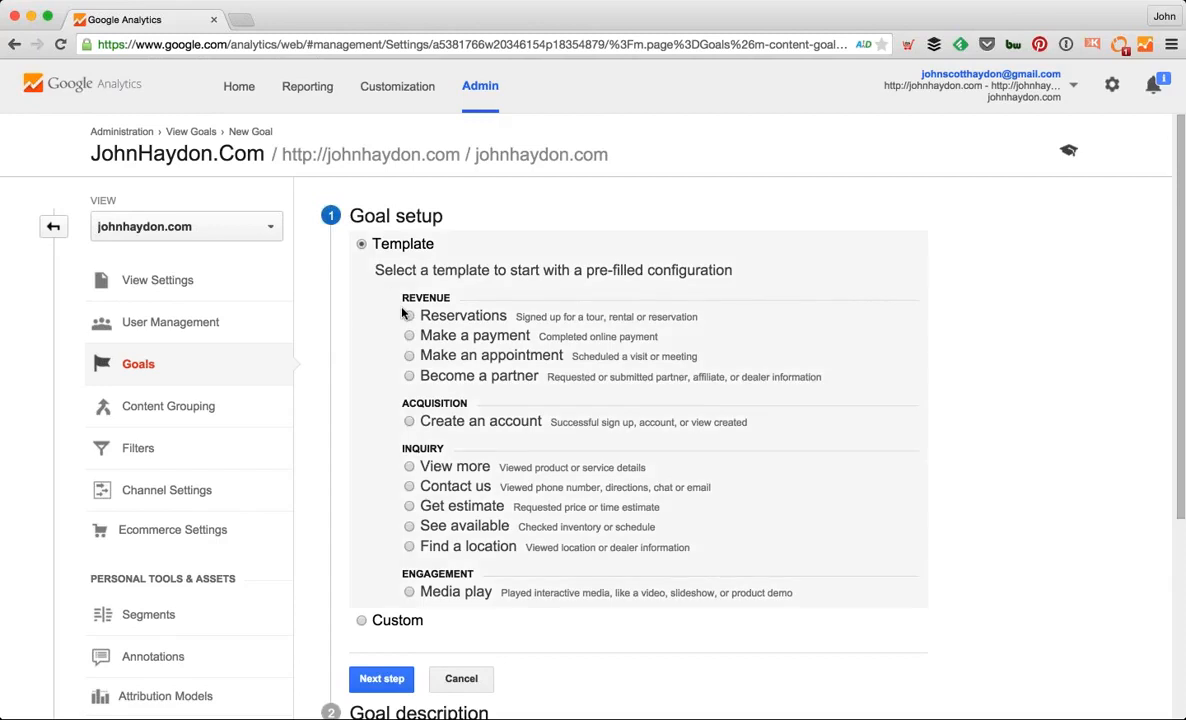
scroll(405, 340, "down", 1)
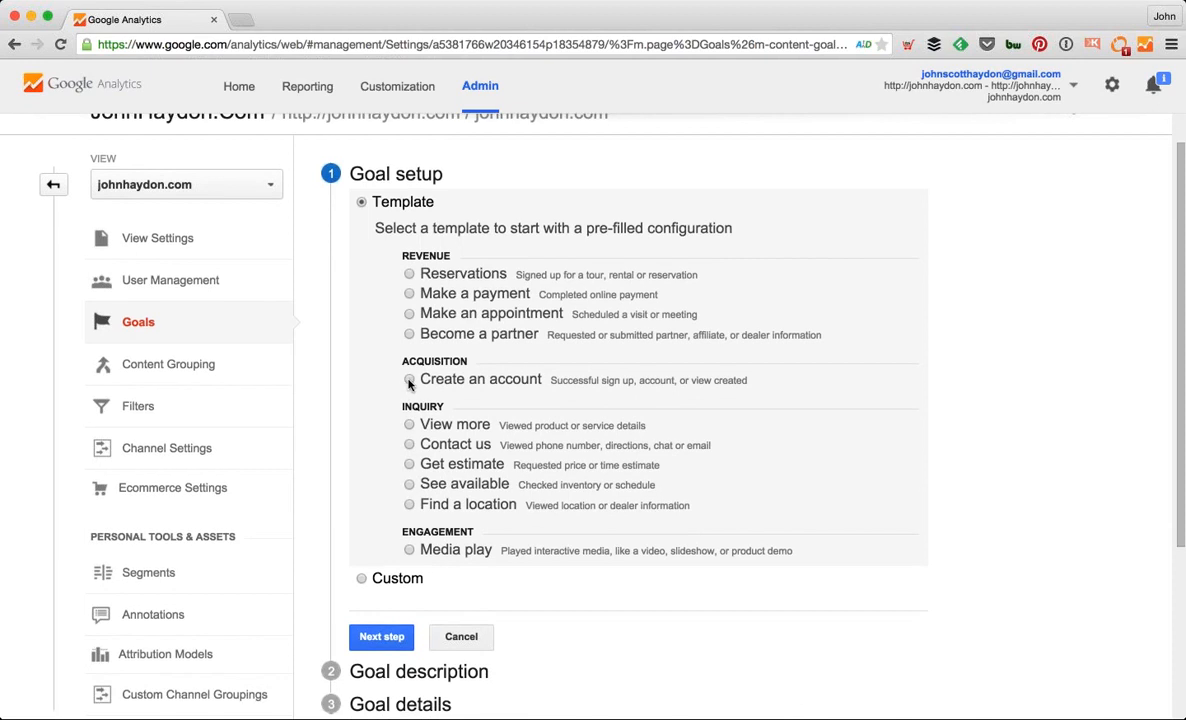
left_click(409, 381)
scroll(622, 381, "down", 1)
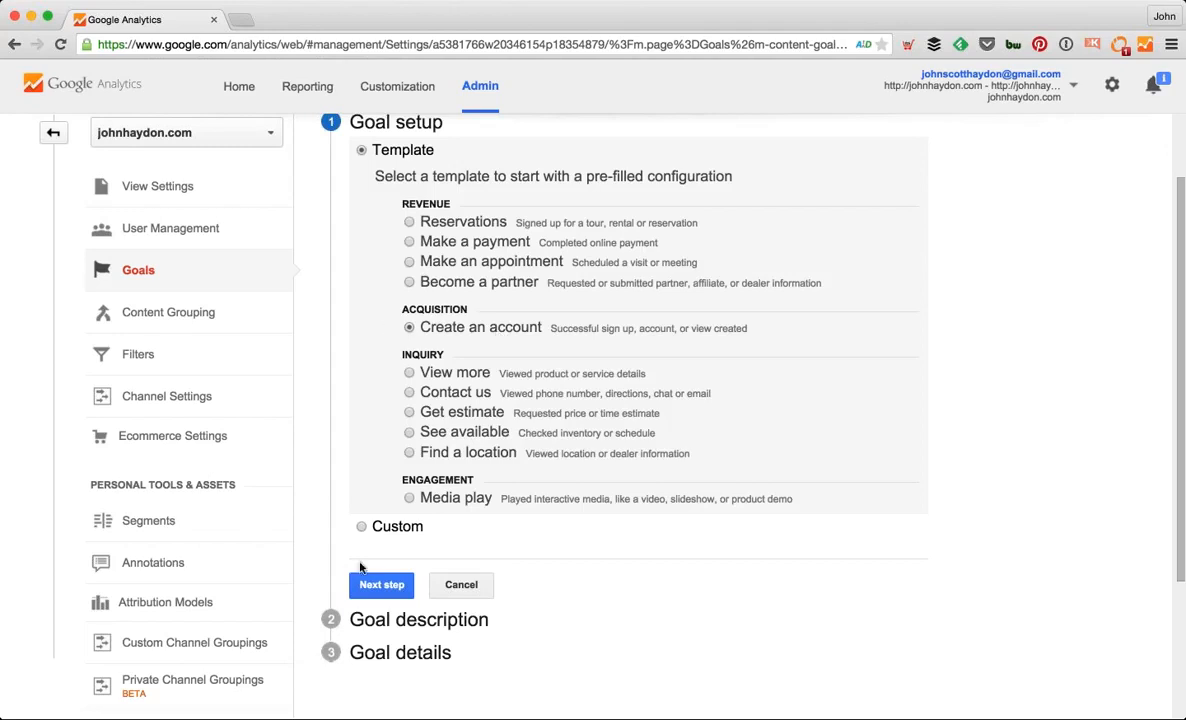
left_click(381, 585)
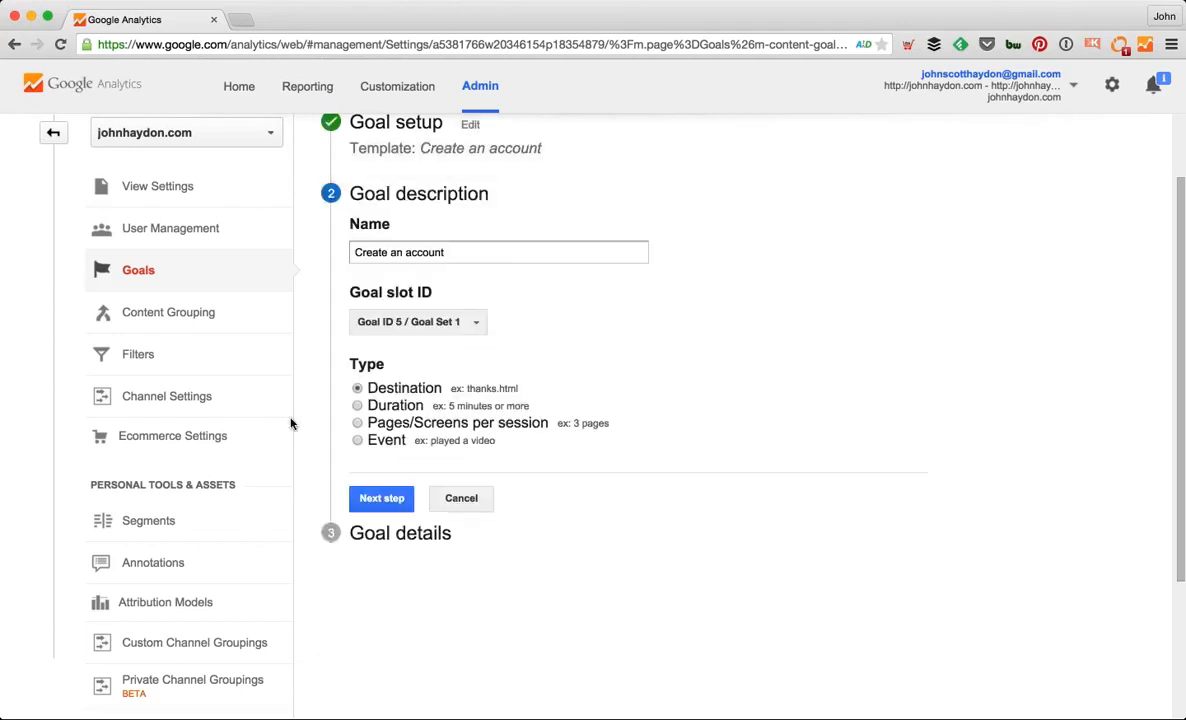
- Name the goal Signed Pledge
double_click(392, 253)
triple_click(391, 253)
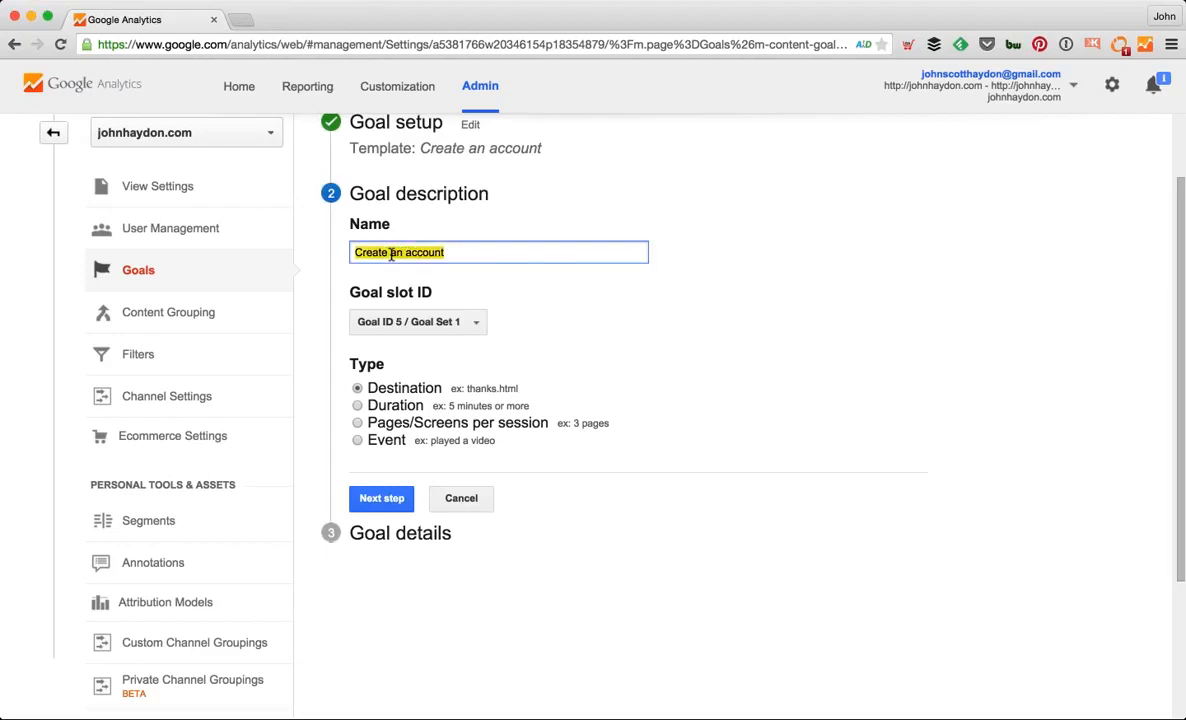
type("Signed")
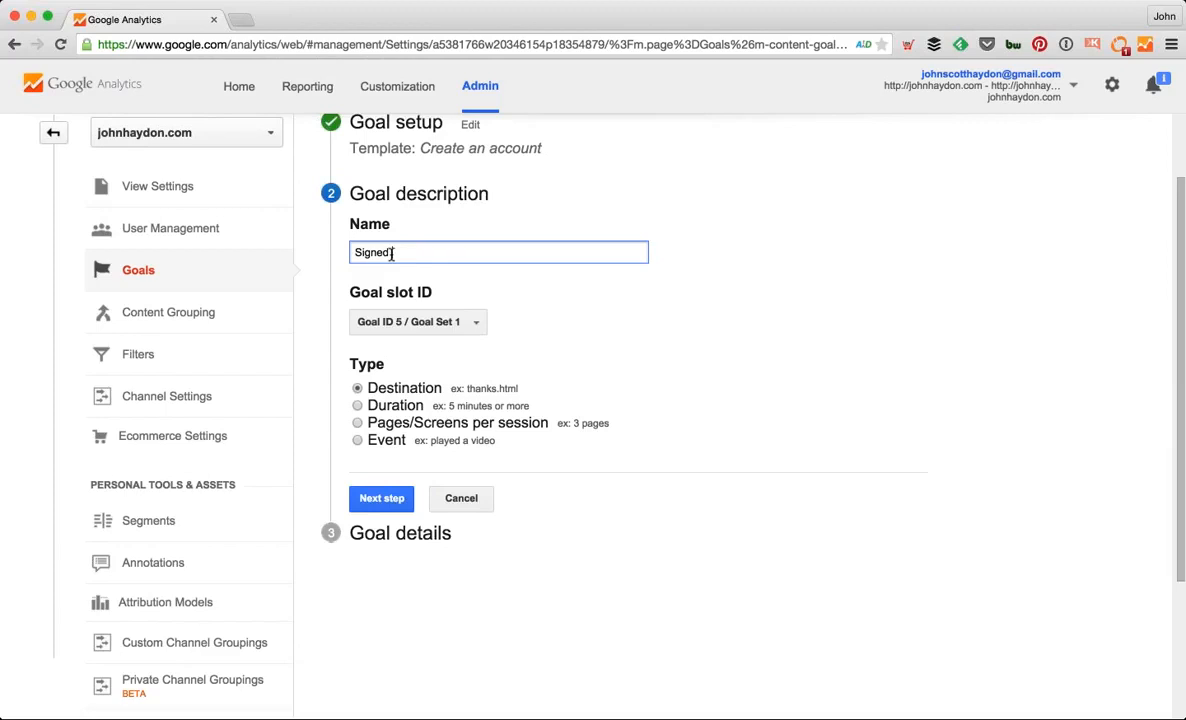
type(" Pledge")
- Review the available goal slots, keep Goal ID 5 / Goal Set 1, and continue to the goal details
left_click(476, 331)
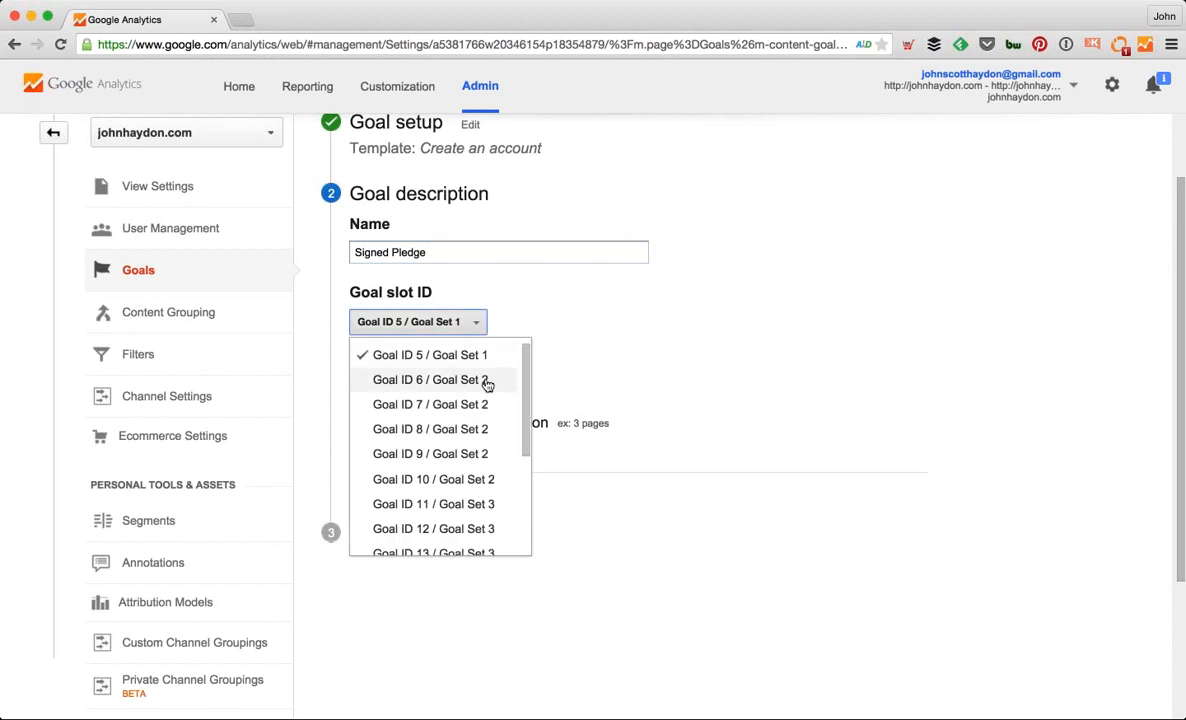
scroll(478, 452, "down", 4)
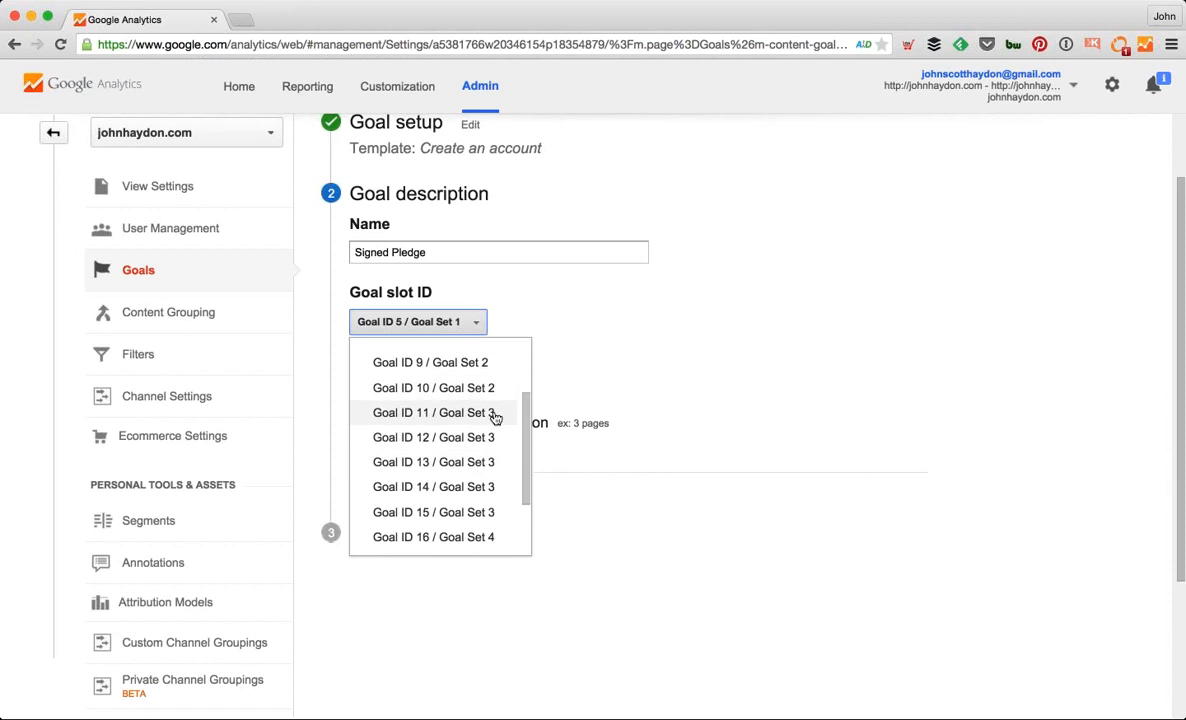
scroll(384, 468, "up", 6)
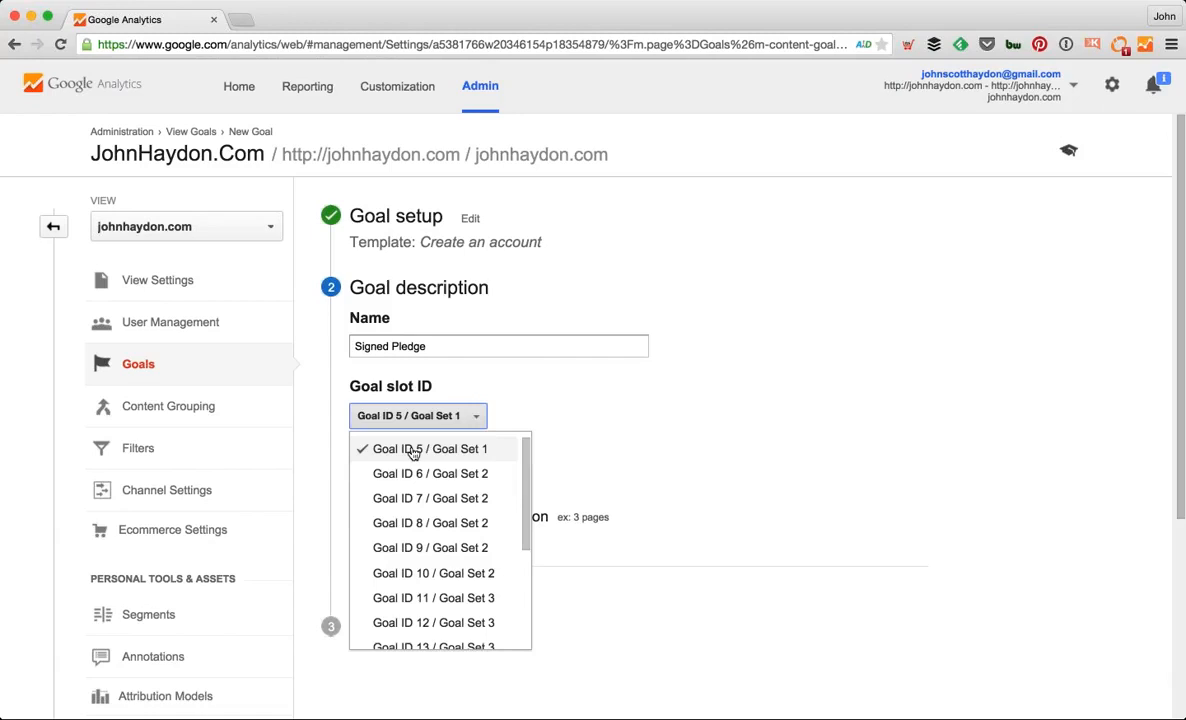
left_click(638, 440)
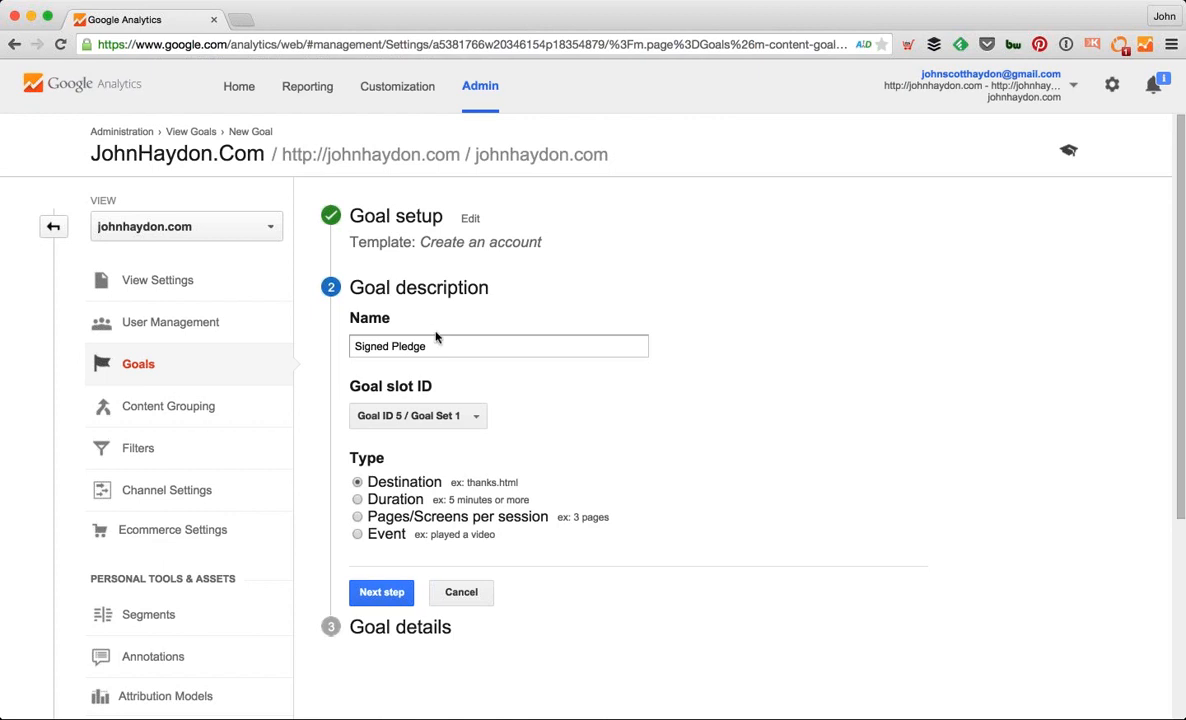
left_click(382, 592)
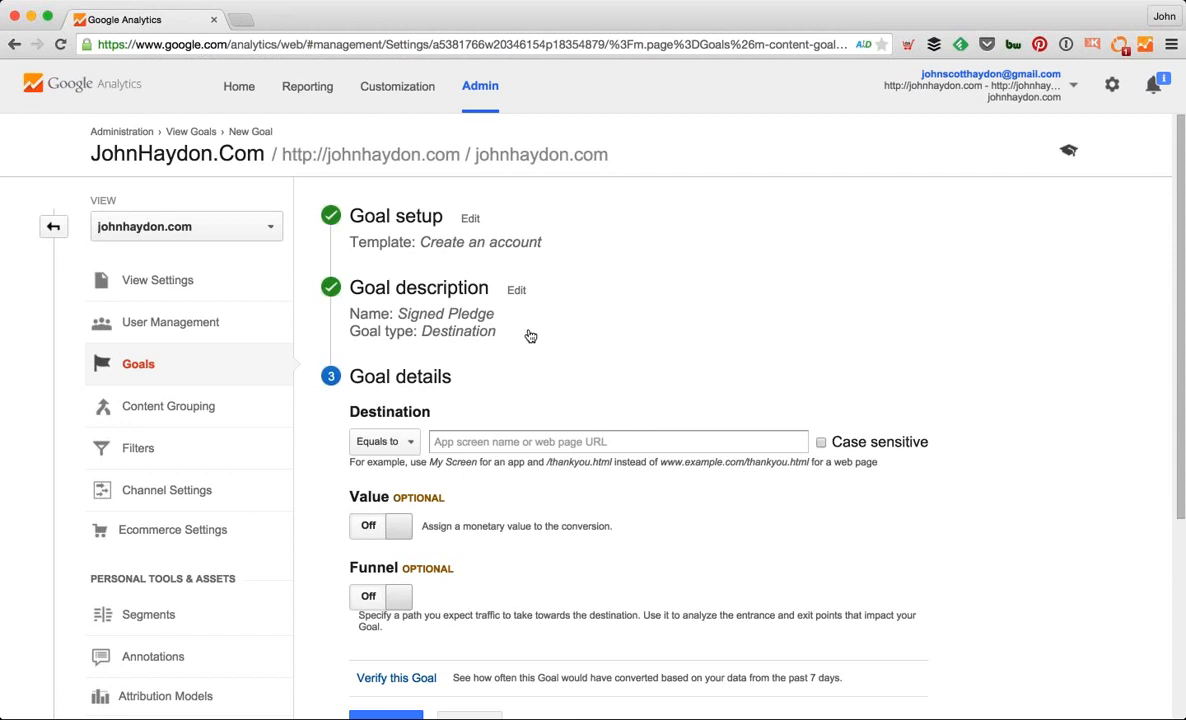
scroll(530, 335, "down", 2)
left_click(445, 359)
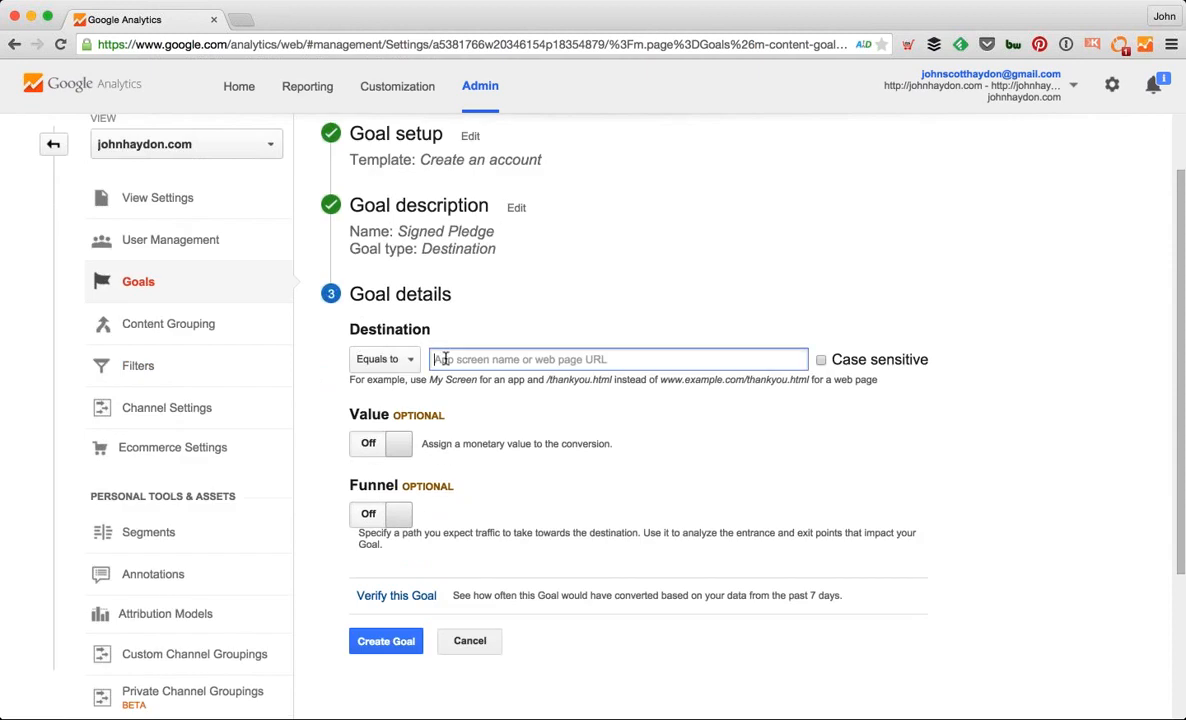
type("http://")
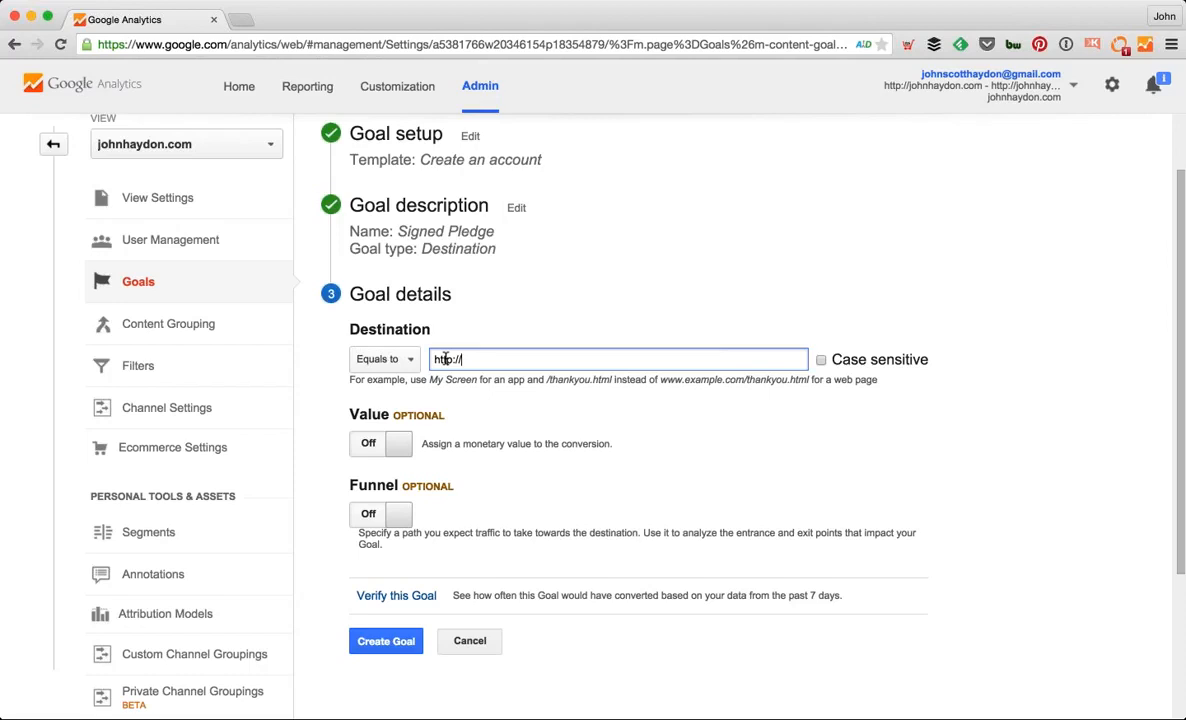
type("yourorg.org/thank-you")
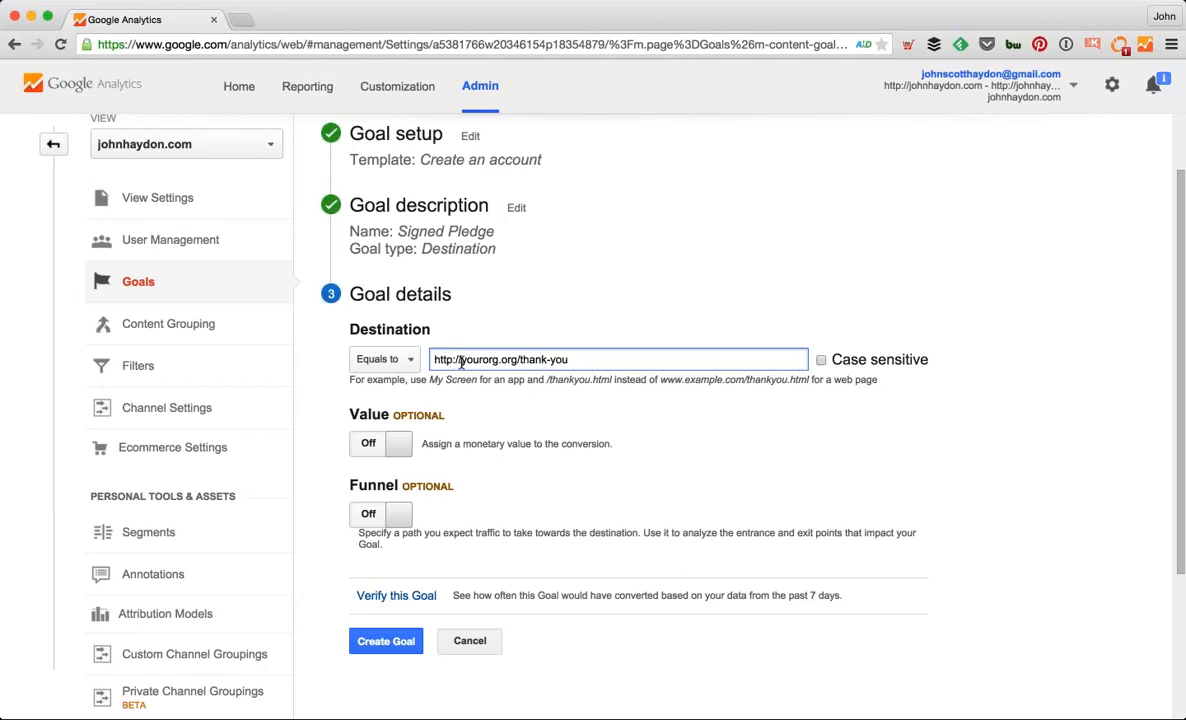
triple_click(536, 361)
left_click(580, 361)
left_click_drag(520, 357, 582, 362)
left_click(582, 362)
left_click_drag(521, 361, 577, 360)
left_click(577, 360)
left_click(390, 645)
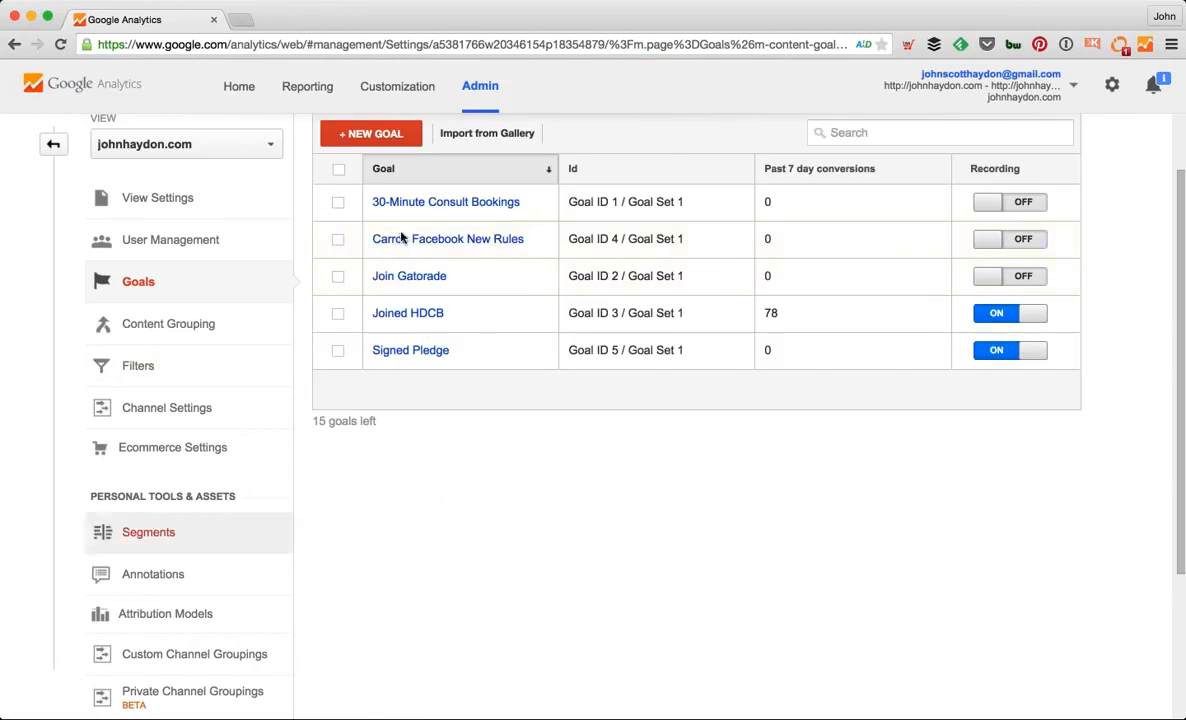
- Open the goals overview report under Conversions and check which goals can be selected for it
left_click(307, 87)
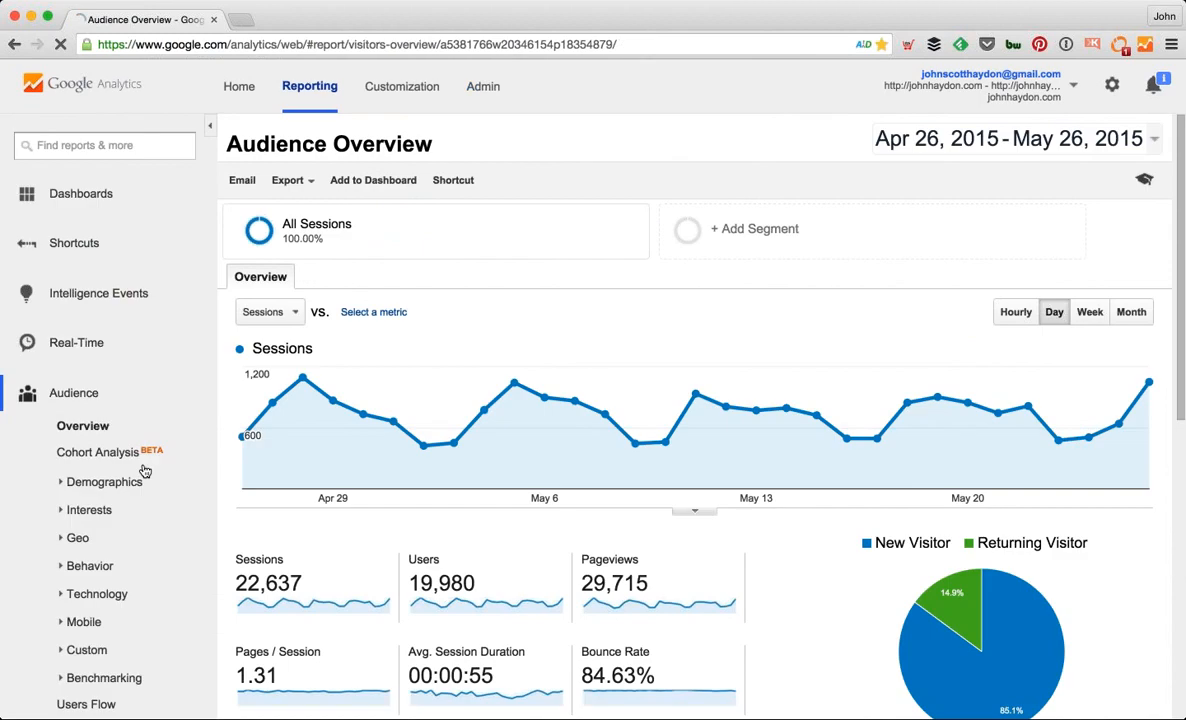
scroll(130, 490, "down", 3)
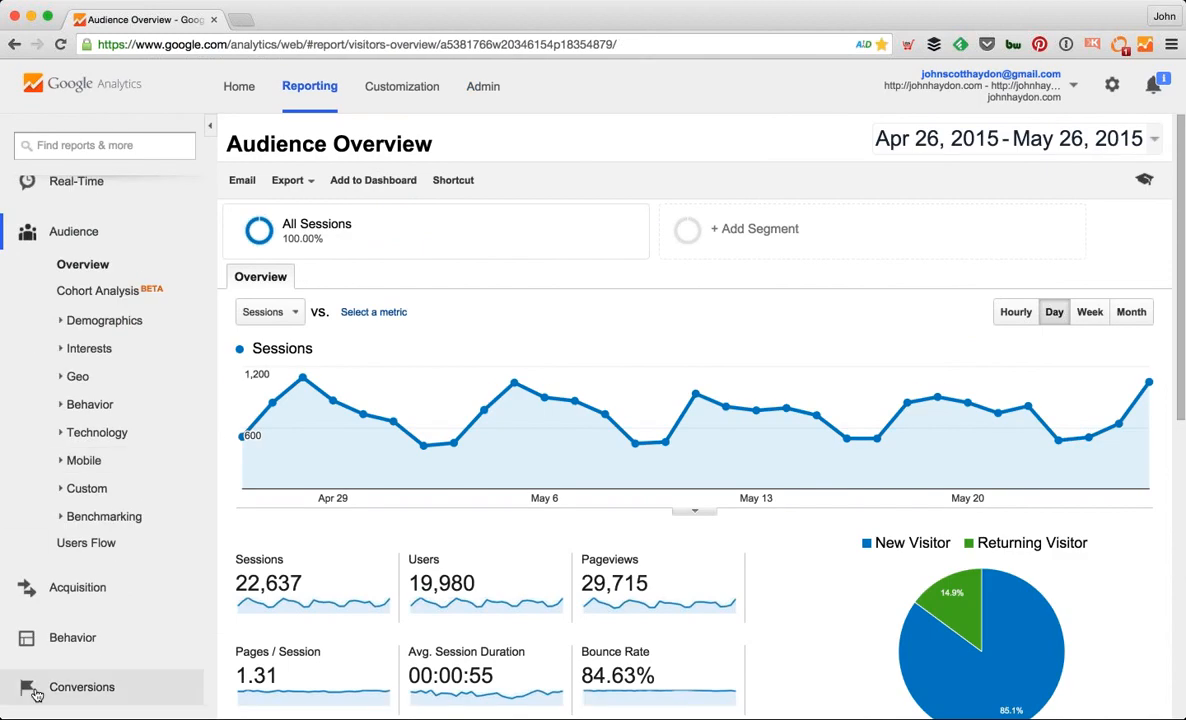
left_click(35, 690)
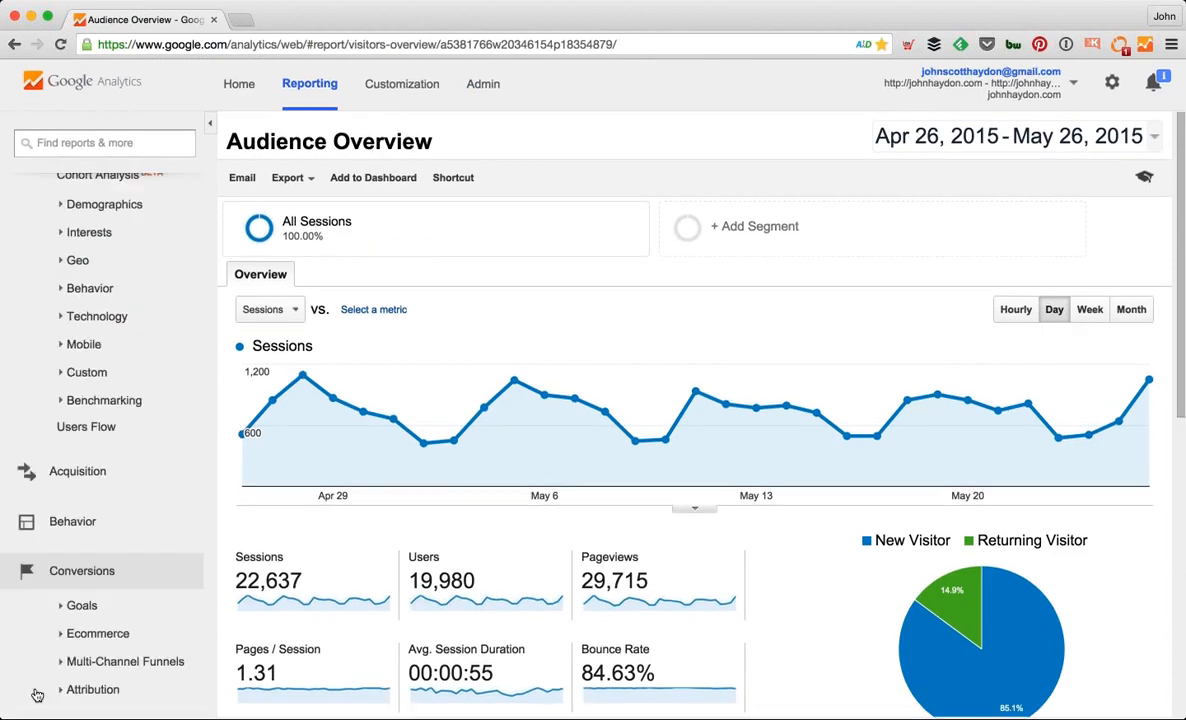
left_click(62, 605)
left_click(103, 640)
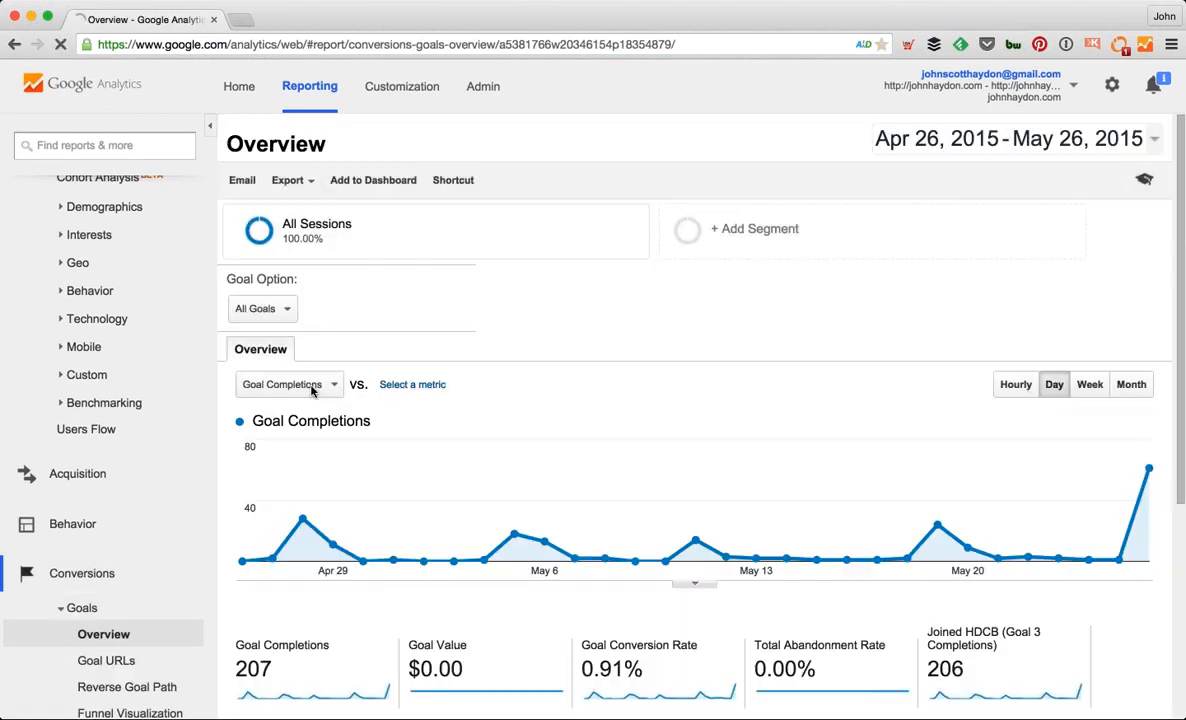
left_click(283, 308)
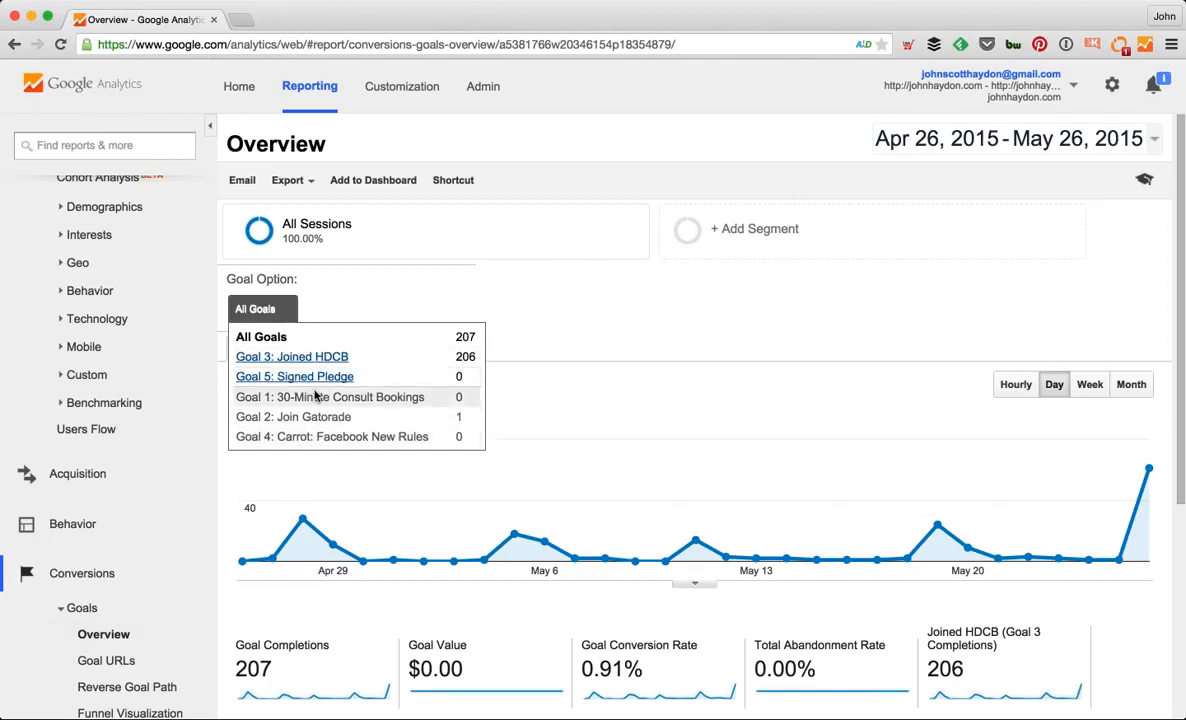
left_click(348, 256)
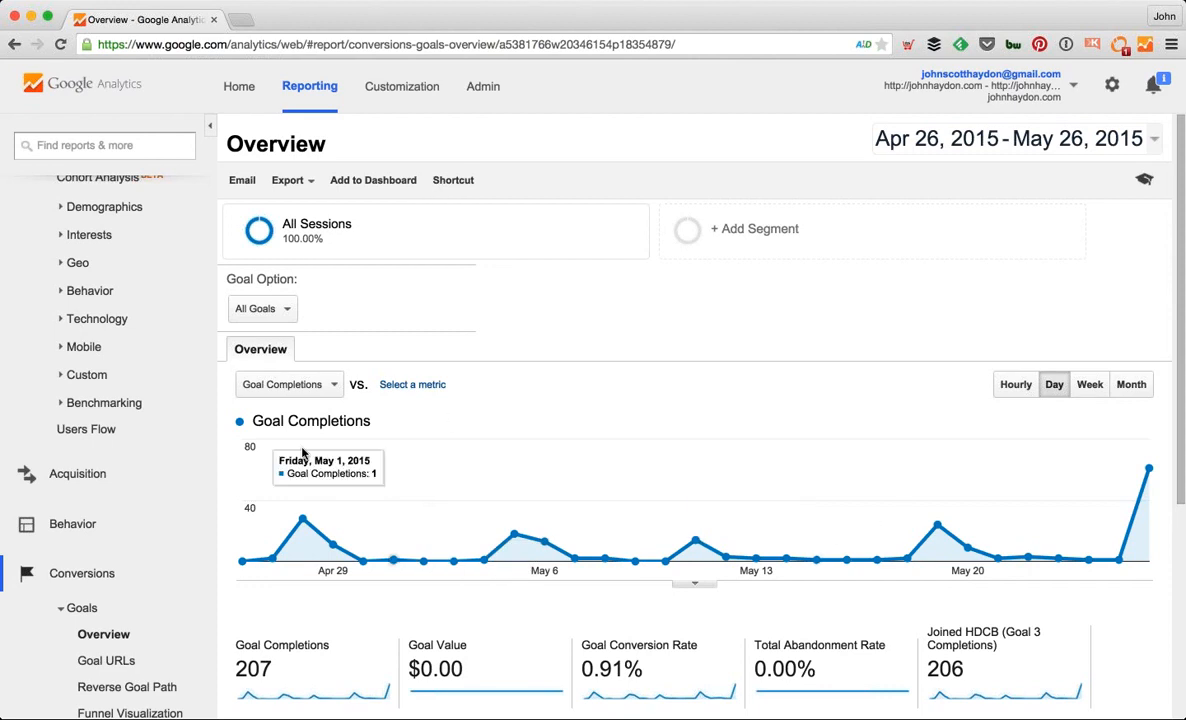
- Create a new custom alert for the view in the administration settings and name it Signed the pledge
left_click(482, 88)
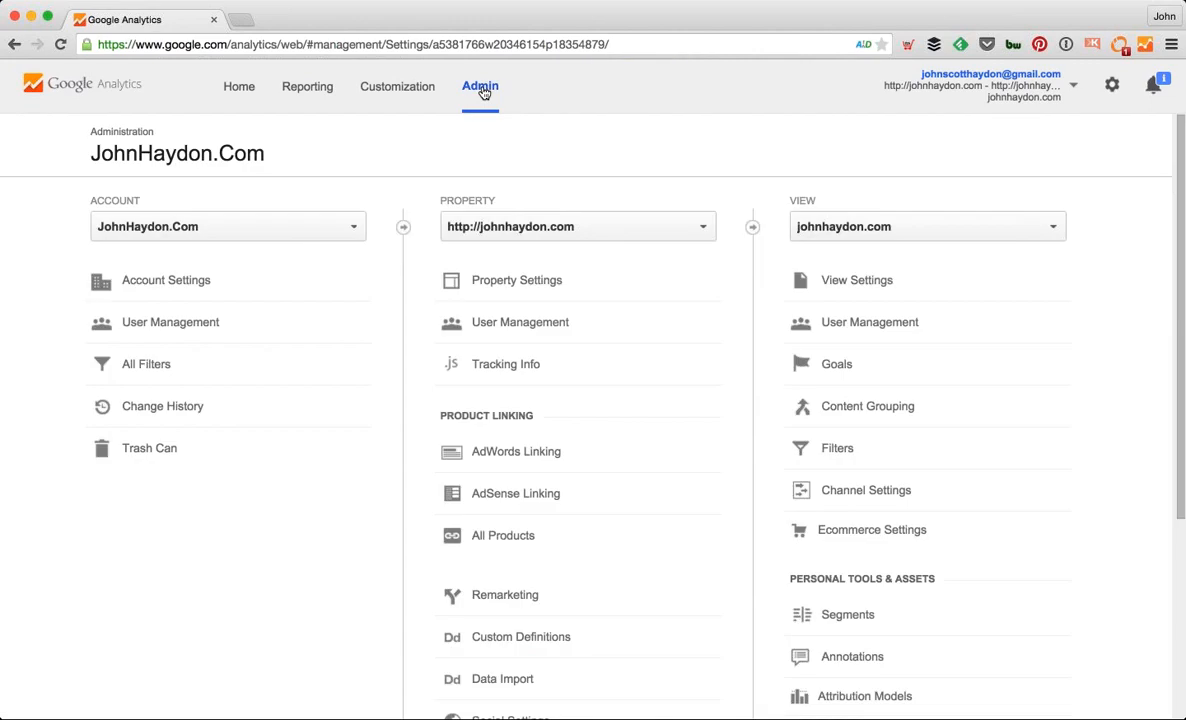
scroll(1051, 413, "down", 4)
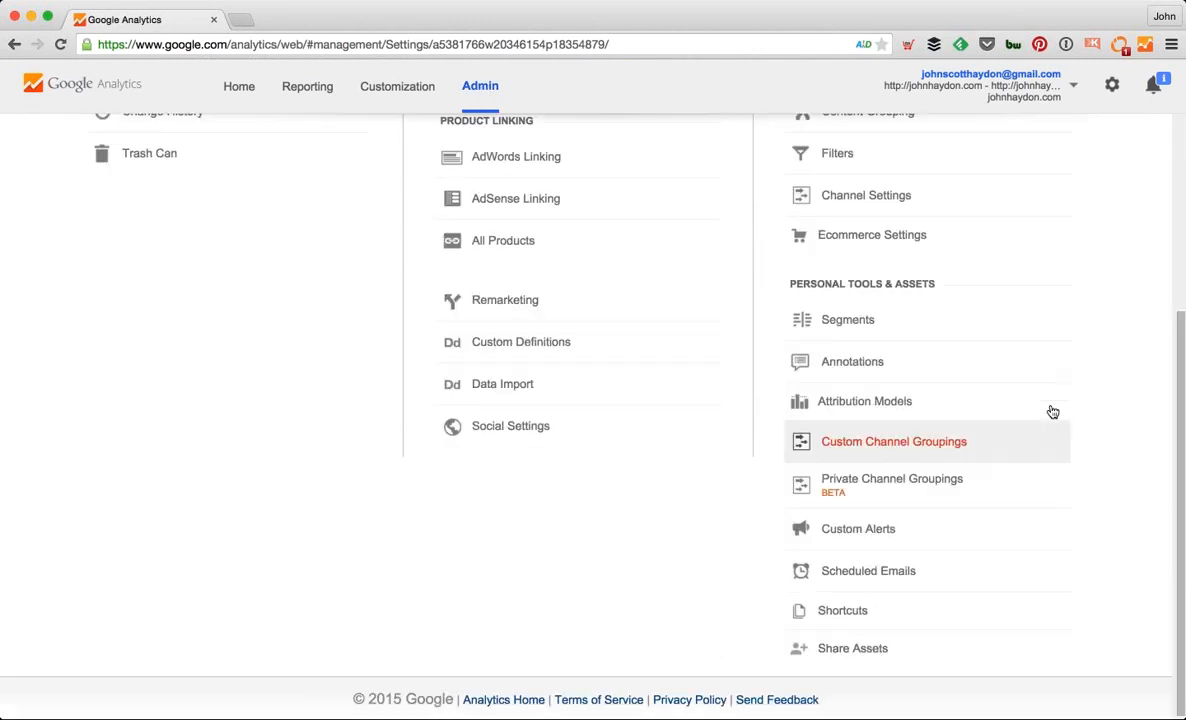
scroll(1051, 411, "up", 5)
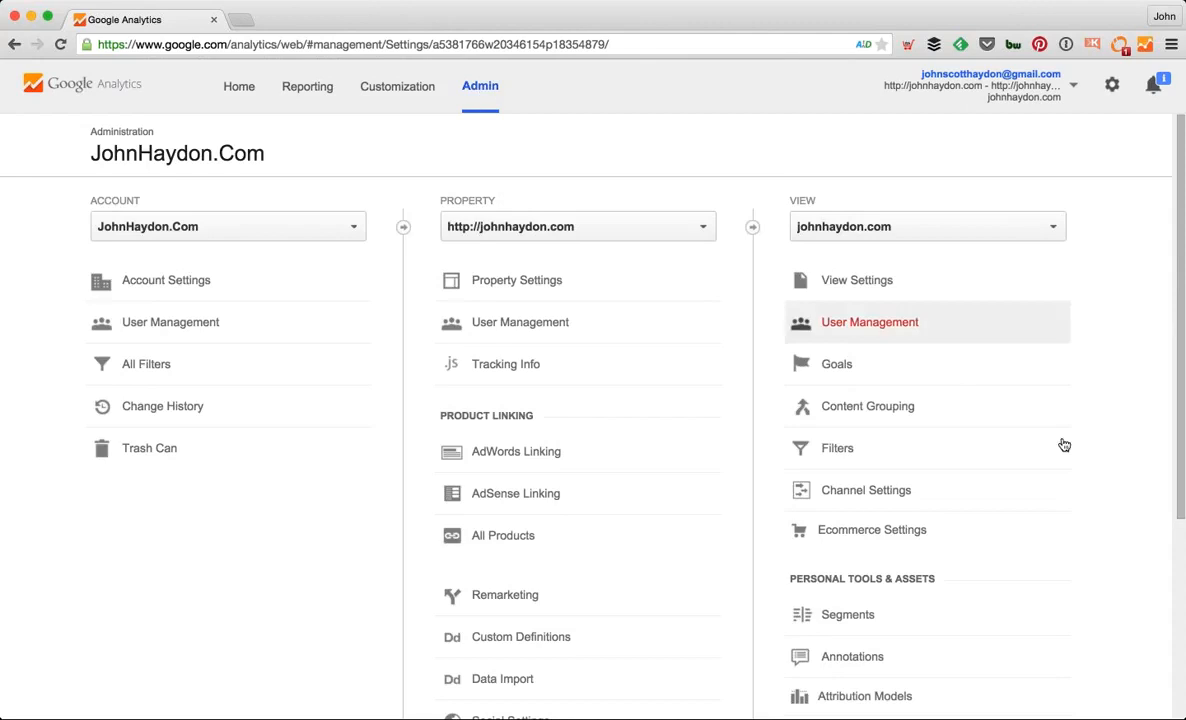
scroll(1064, 445, "down", 5)
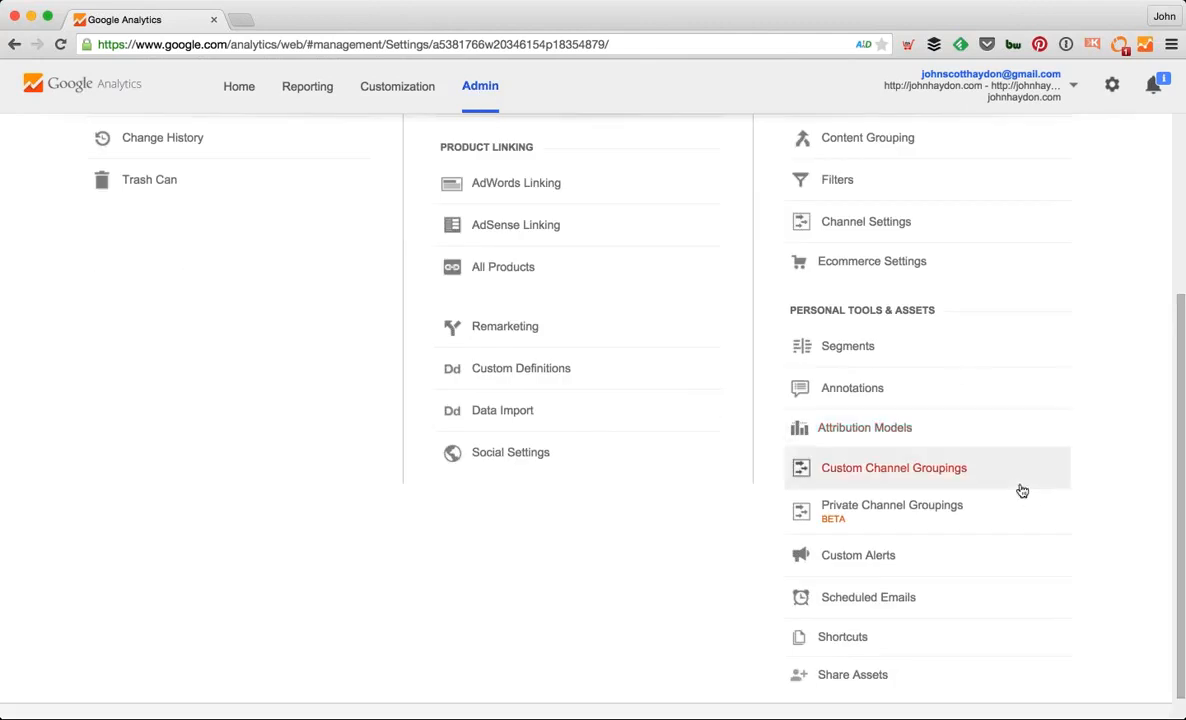
left_click(809, 561)
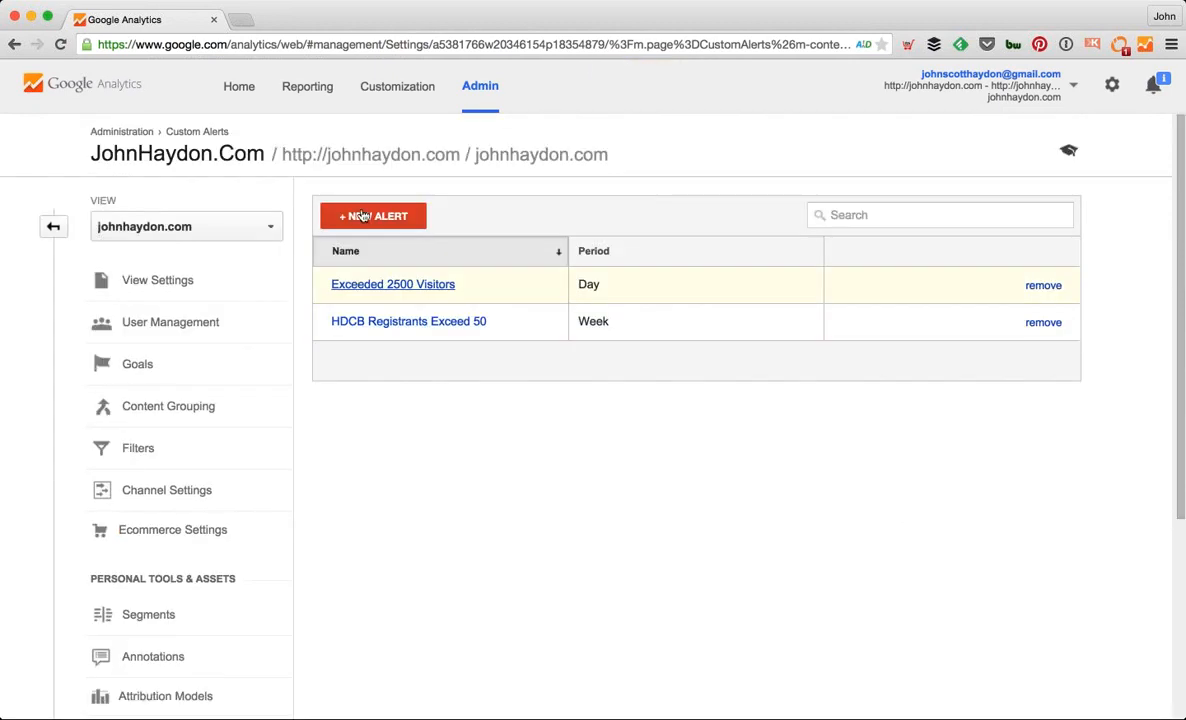
left_click(345, 219)
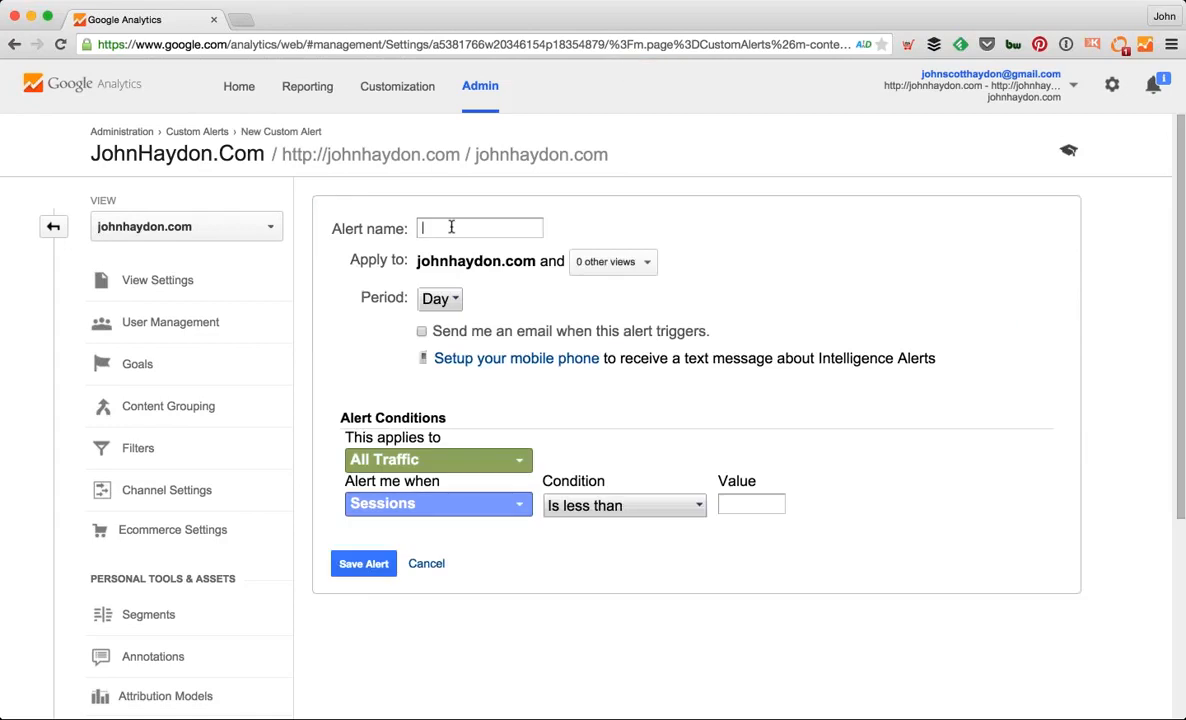
type("Signed the pledge")
- Keep the alert applied to All Traffic and set its metric to Signed Pledge (Goal 5 Conversion Rate)
left_click(523, 463)
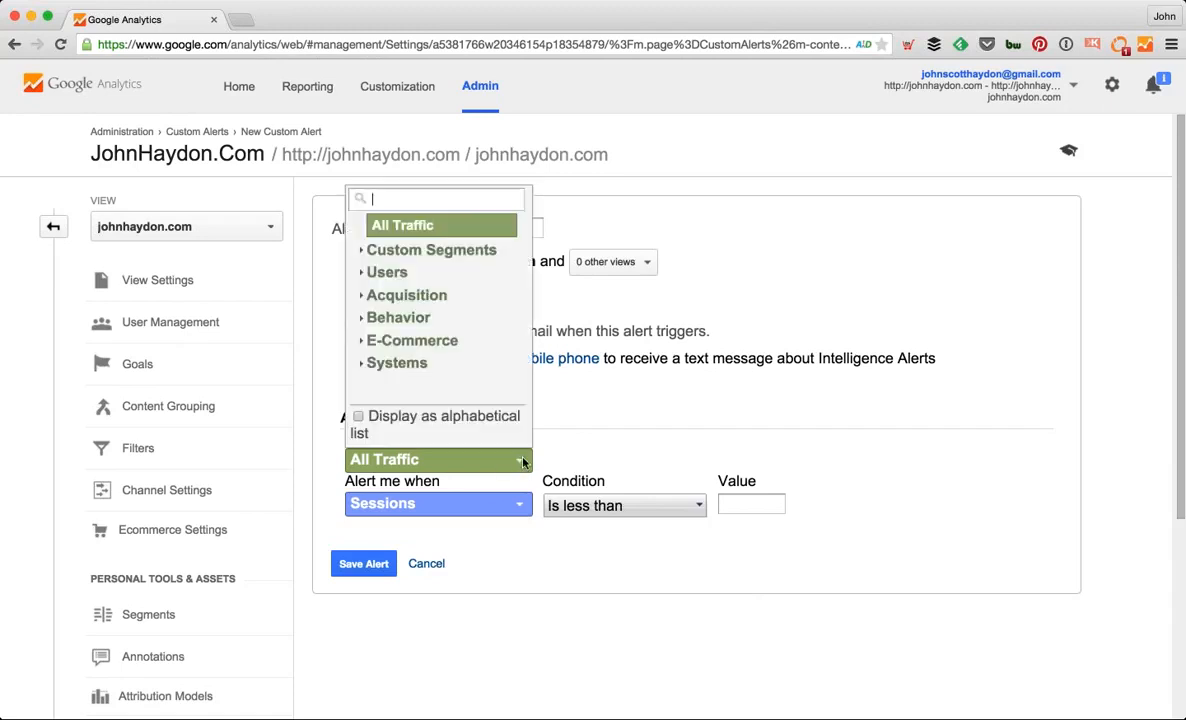
left_click(375, 224)
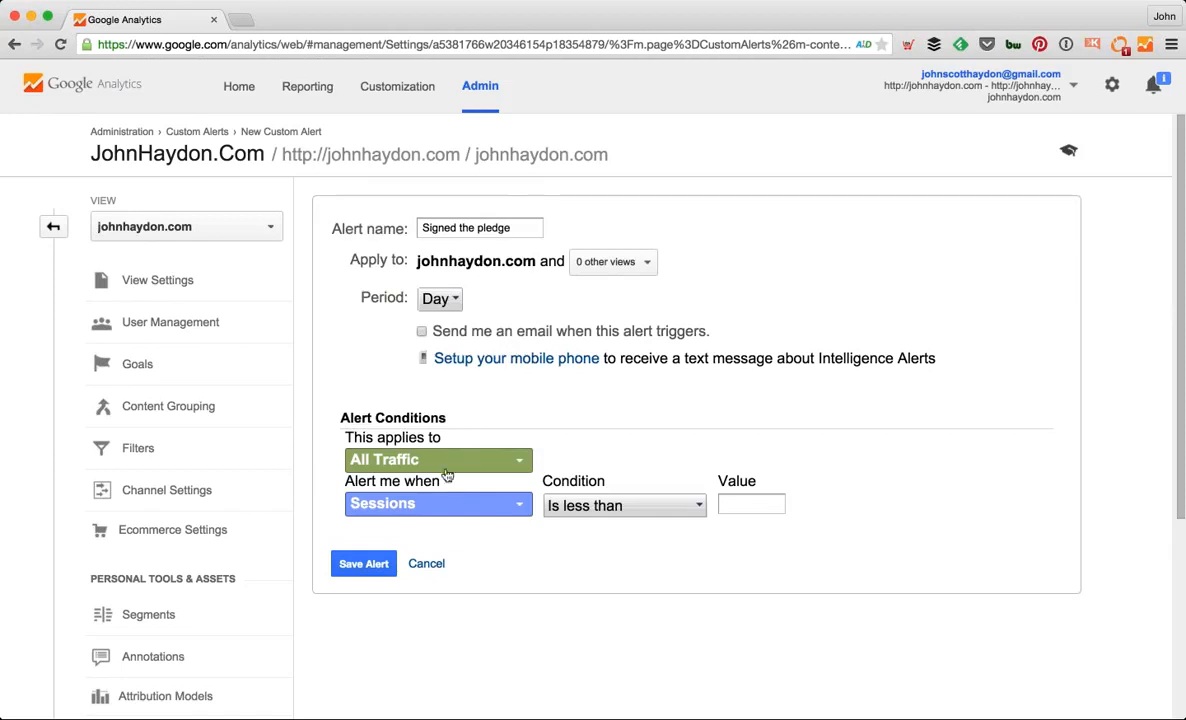
left_click(519, 509)
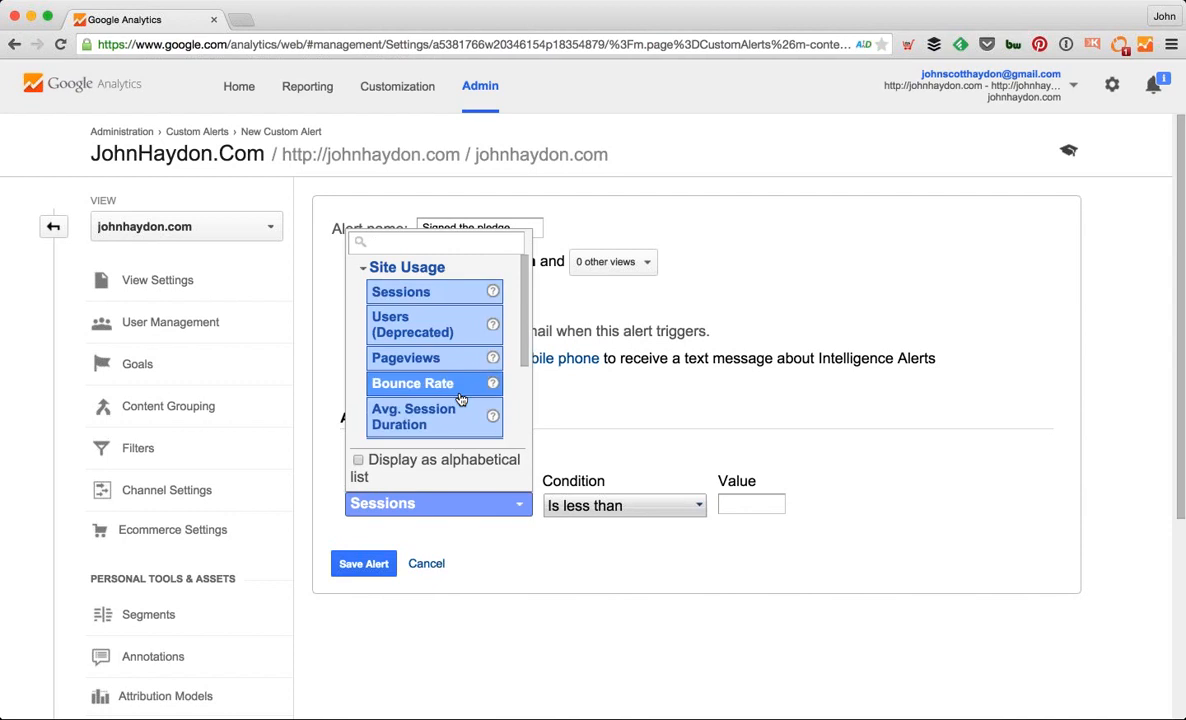
scroll(461, 399, "down", 3)
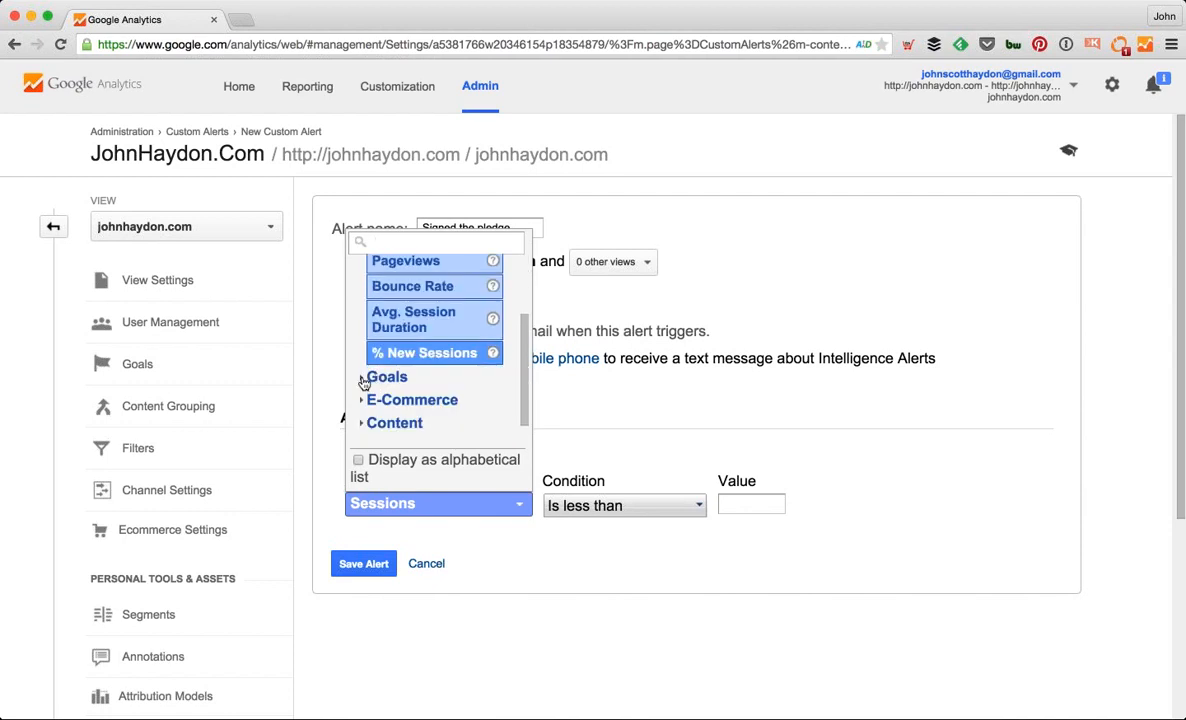
left_click(364, 381)
scroll(425, 415, "down", 1)
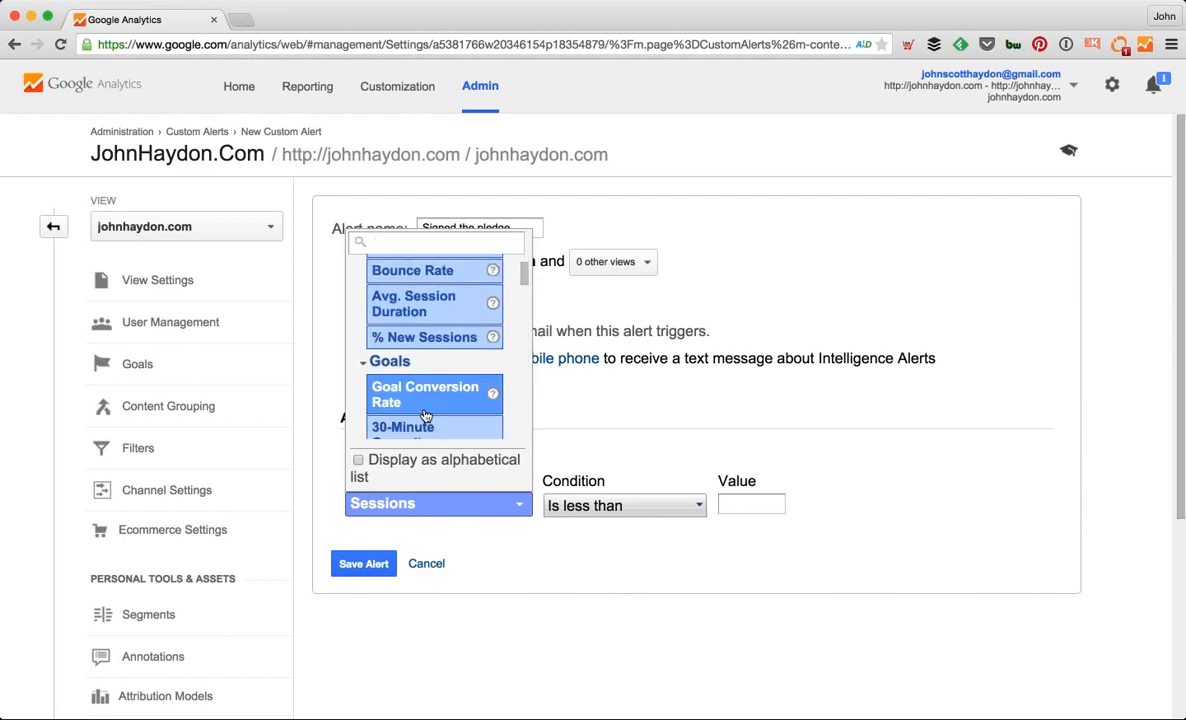
scroll(425, 415, "down", 2)
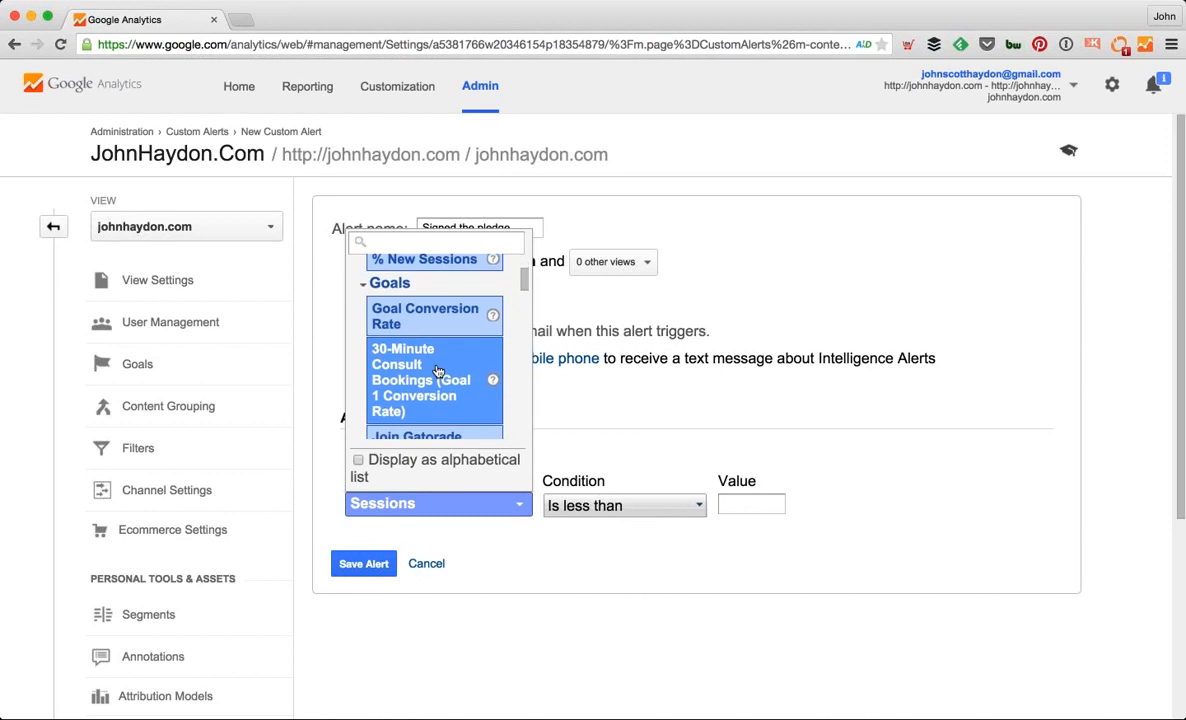
scroll(437, 372, "down", 5)
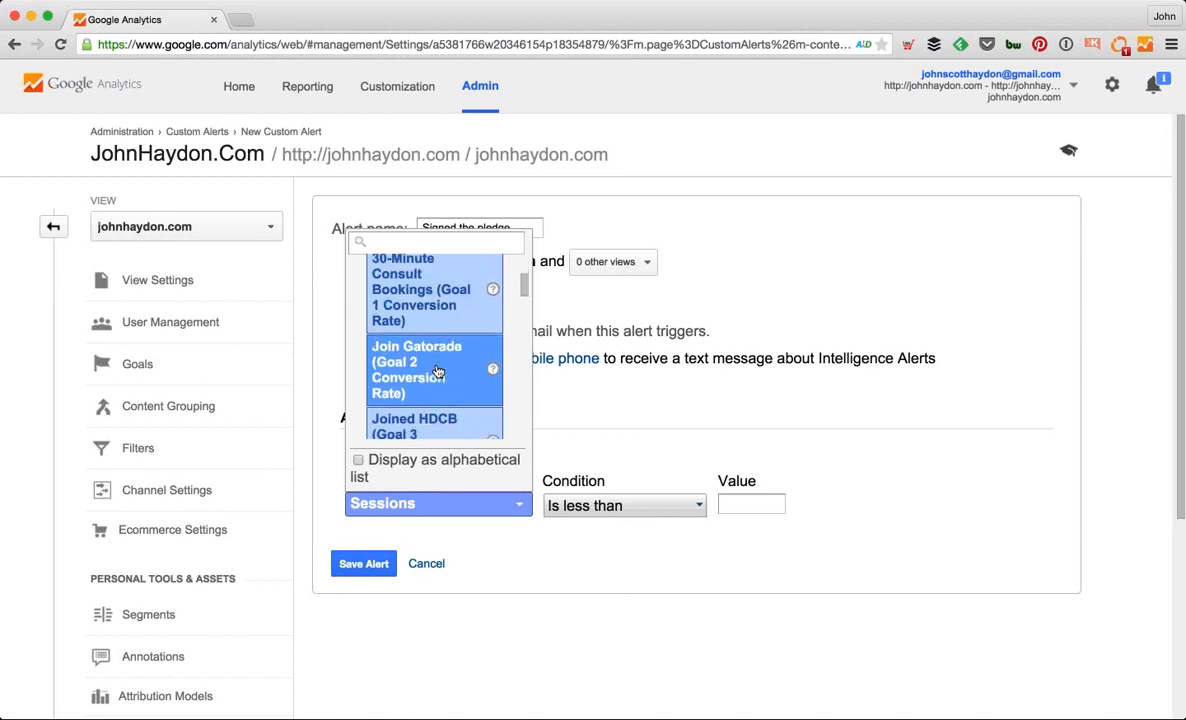
scroll(437, 372, "down", 3)
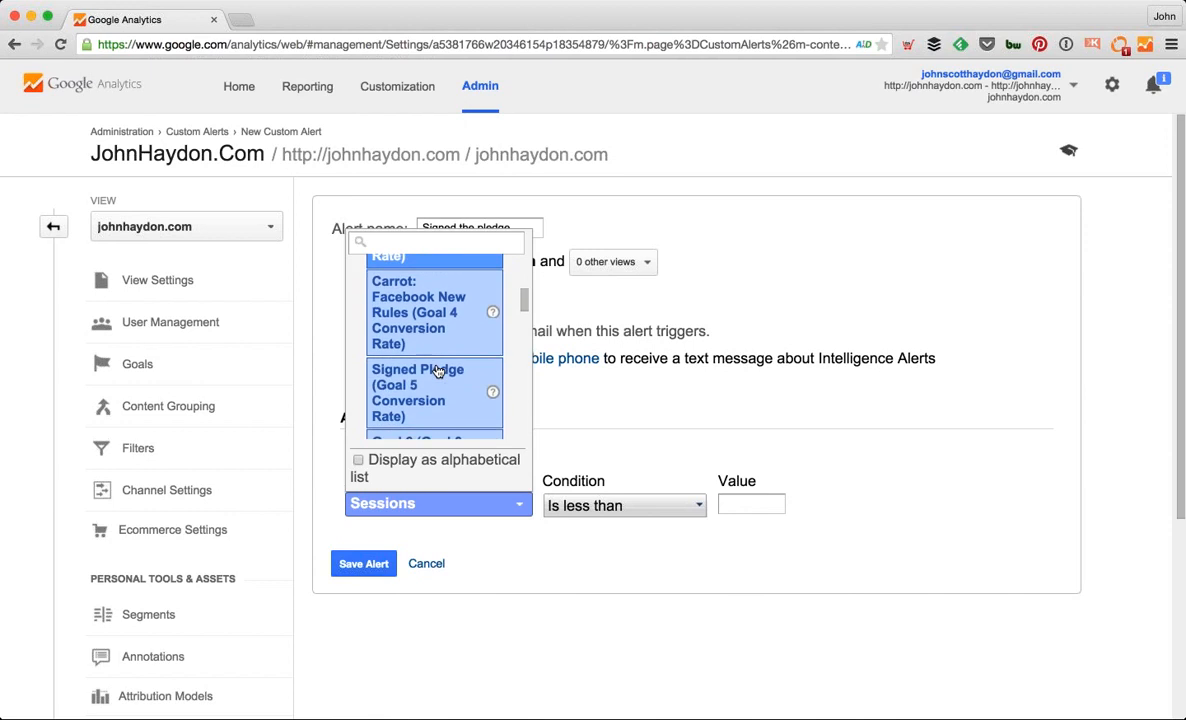
left_click(400, 380)
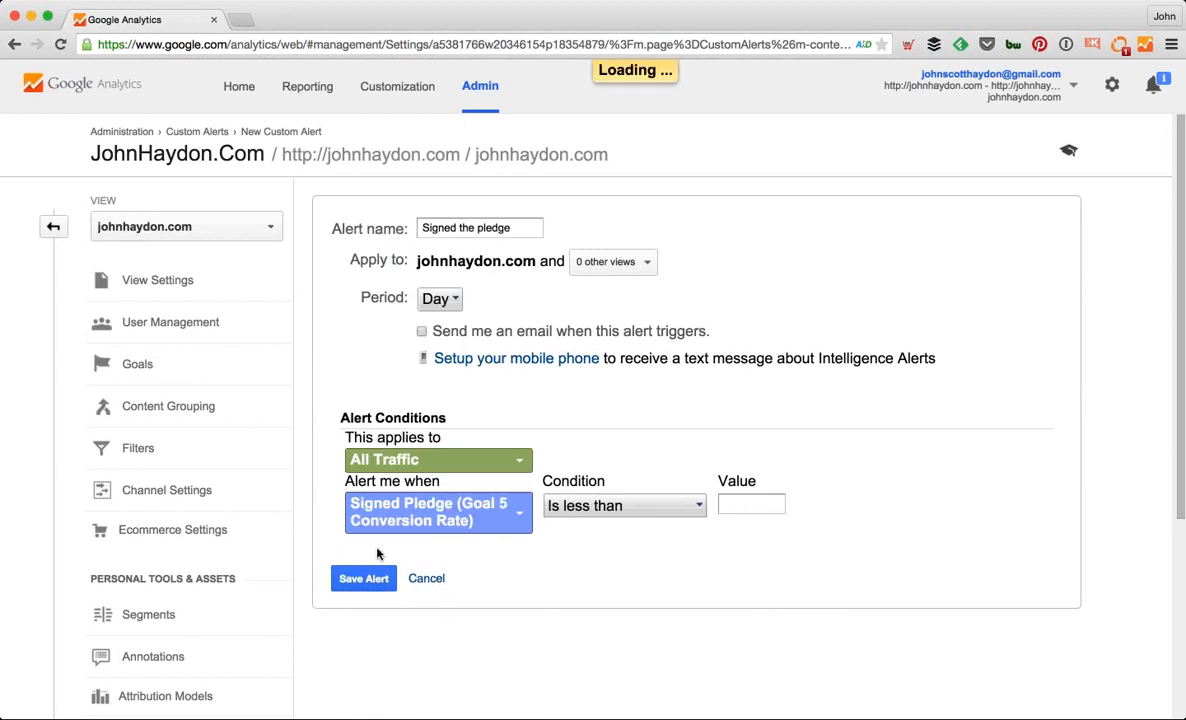
- Set the alert condition to Is greater than with a value of 100
left_click(693, 508)
left_click(640, 552)
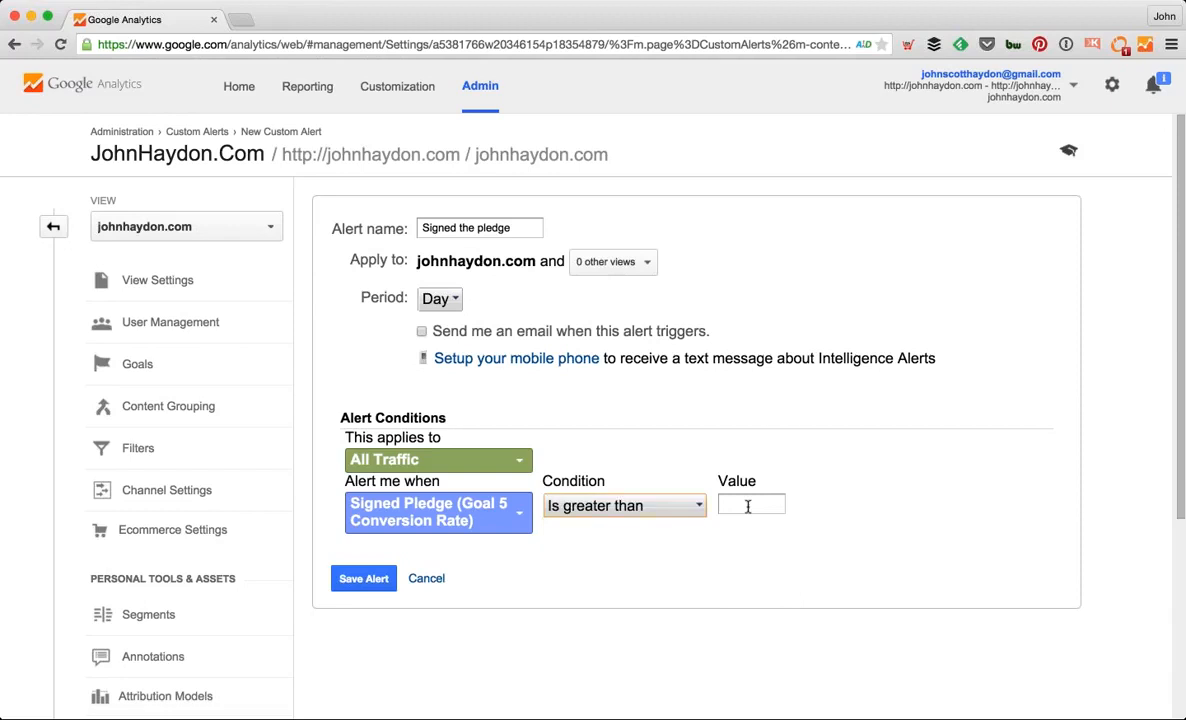
type("50")
double_click(780, 504)
type("1")
left_click_drag(742, 504, 794, 500)
type("100")
left_click(769, 504)
left_click_drag(770, 504, 812, 510)
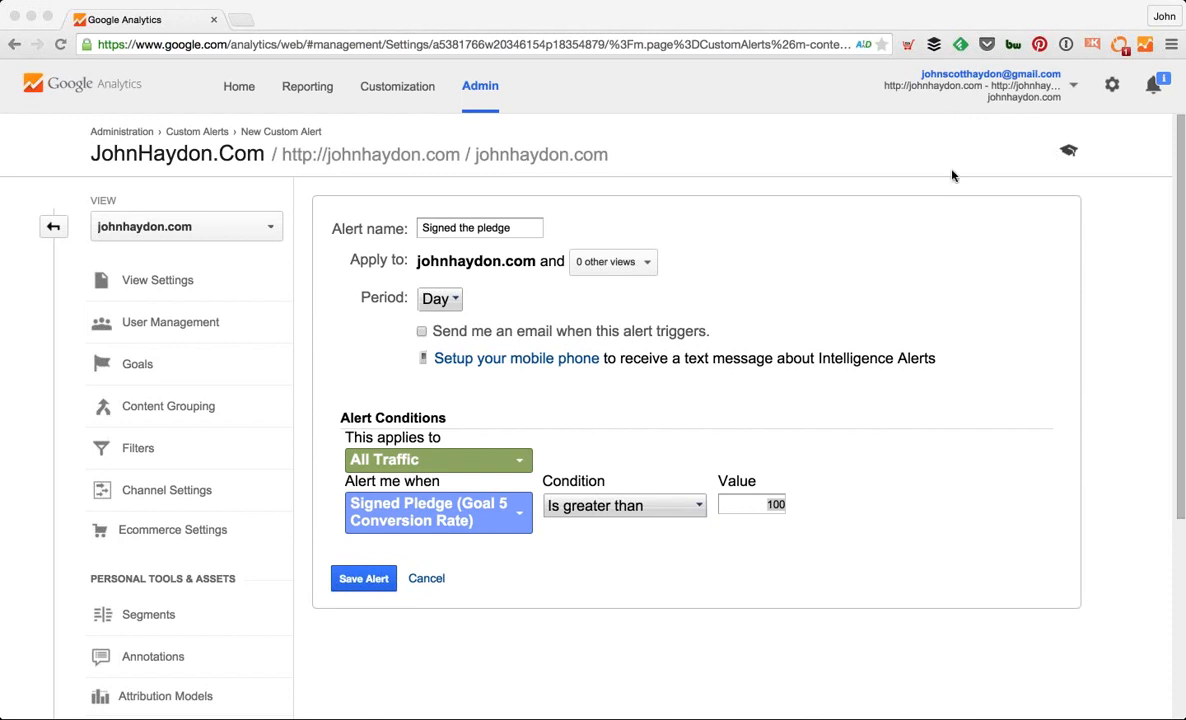
- Switch to the How to Set Up Goals in Google Analytics slide presentation
key("super+Tab")
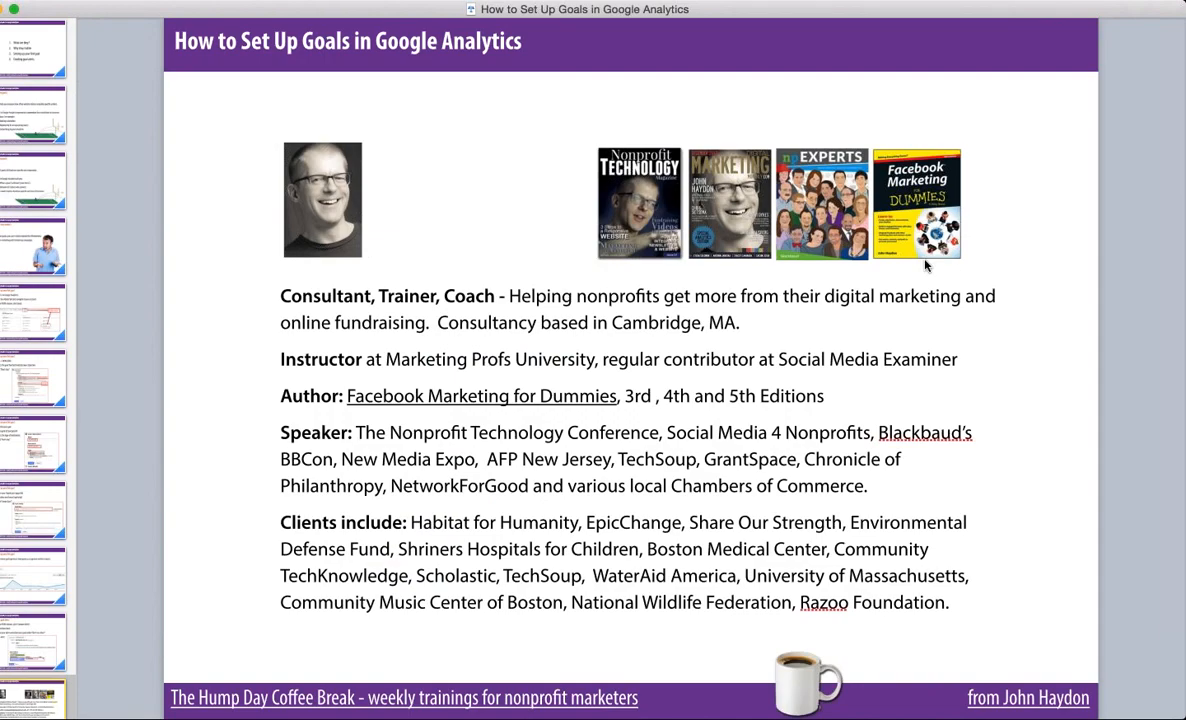